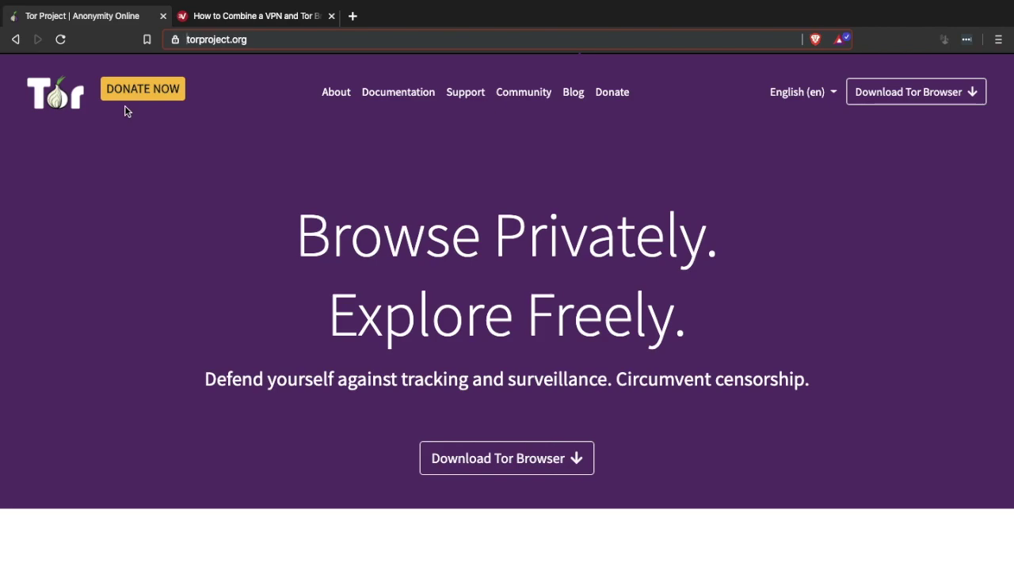
{"action": "left_click", "coordinate": [841, 41]}
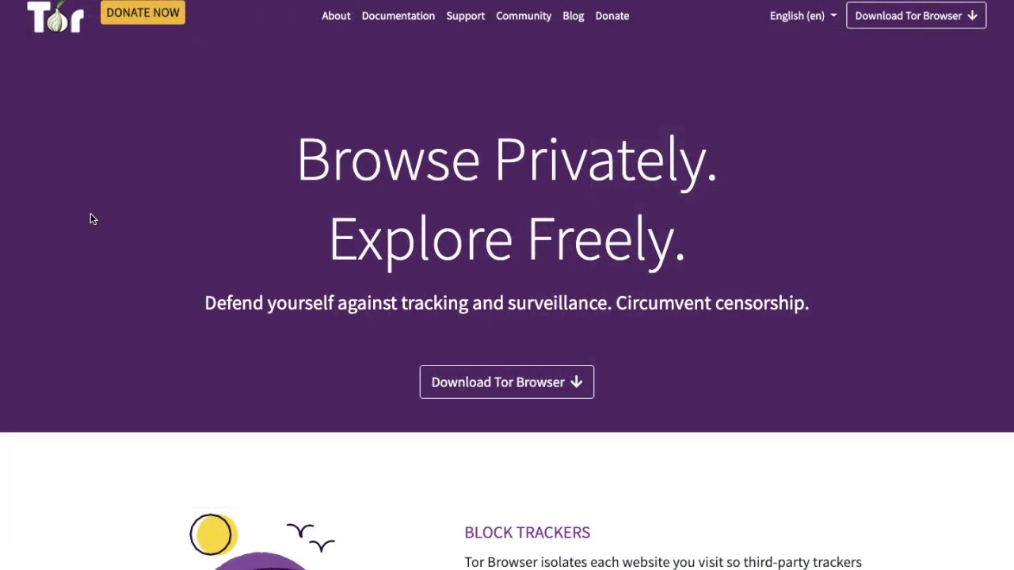
{"action": "scroll", "coordinate": [91, 213], "scroll_direction": "down", "scroll_amount": 3}
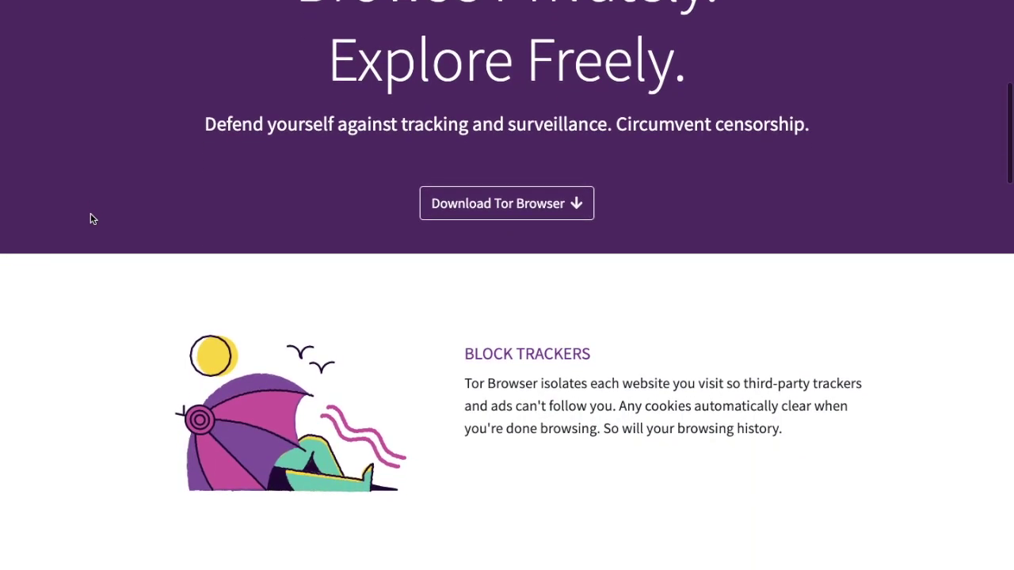
{"action": "scroll", "coordinate": [91, 218], "scroll_direction": "down", "scroll_amount": 1}
{"action": "scroll", "coordinate": [91, 219], "scroll_direction": "down", "scroll_amount": 1}
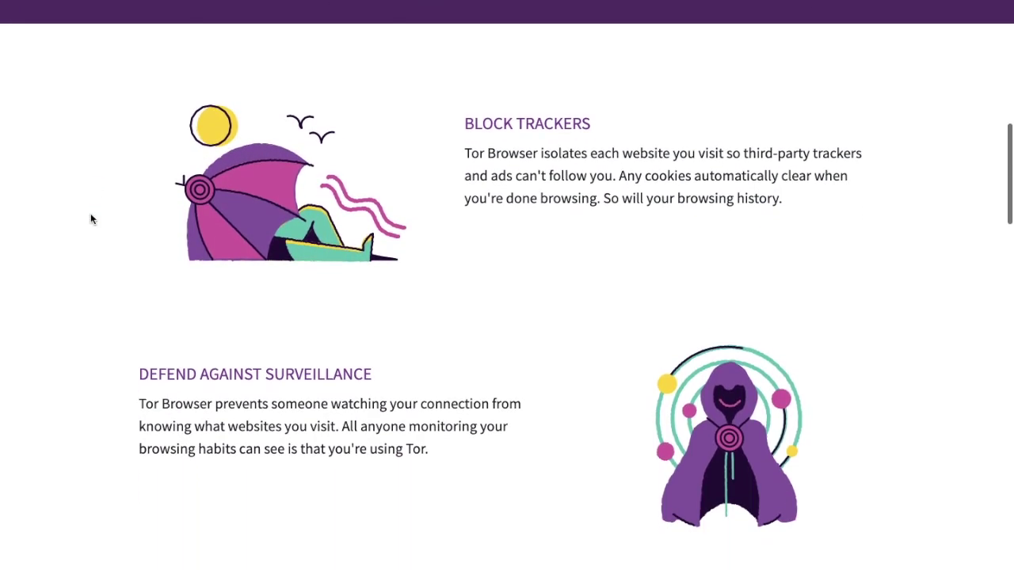
{"action": "scroll", "coordinate": [91, 219], "scroll_direction": "down", "scroll_amount": 2}
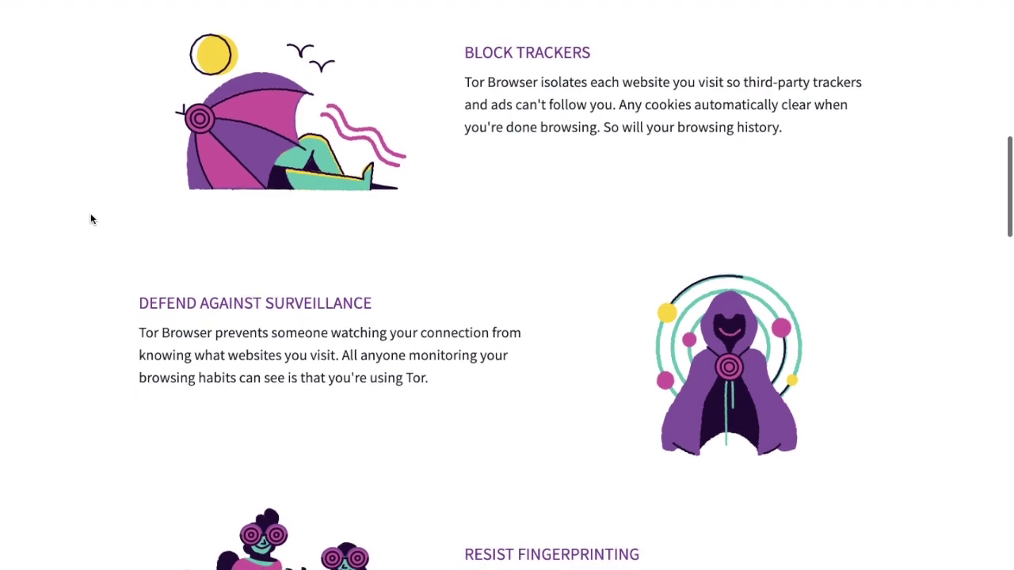
{"action": "scroll", "coordinate": [91, 218], "scroll_direction": "down", "scroll_amount": 2}
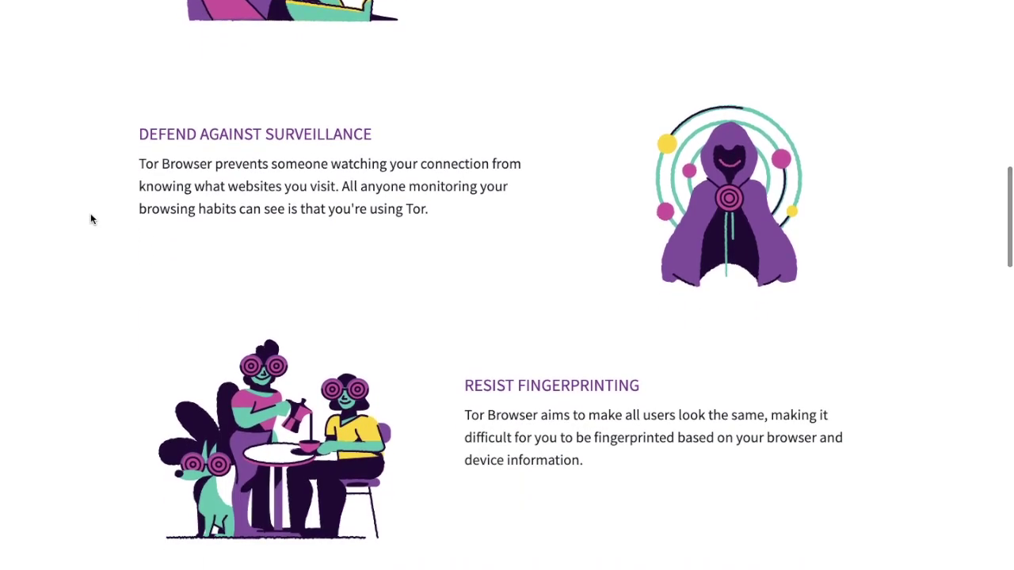
{"action": "scroll", "coordinate": [90, 219], "scroll_direction": "down", "scroll_amount": 1}
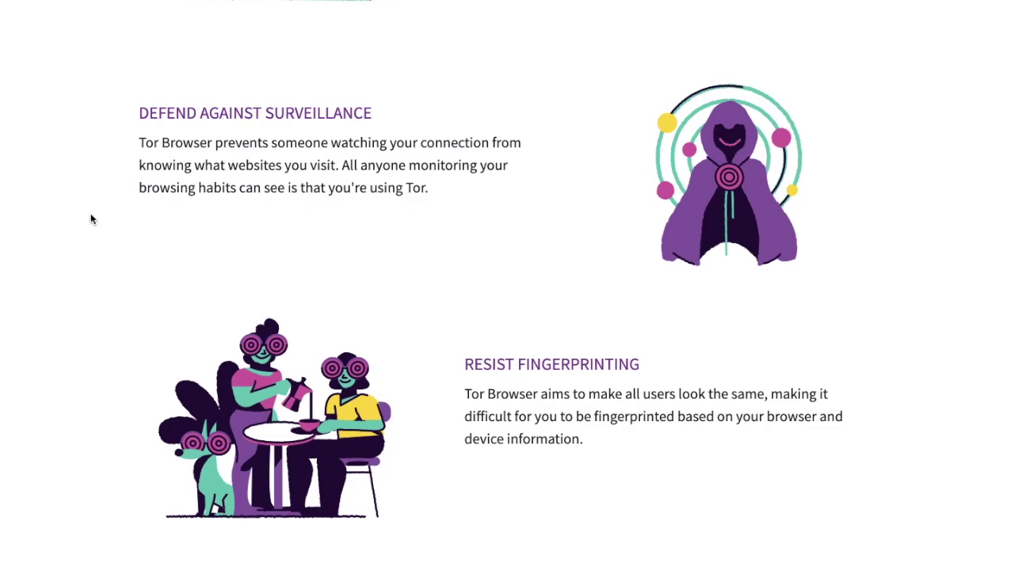
{"action": "key", "text": "Home"}
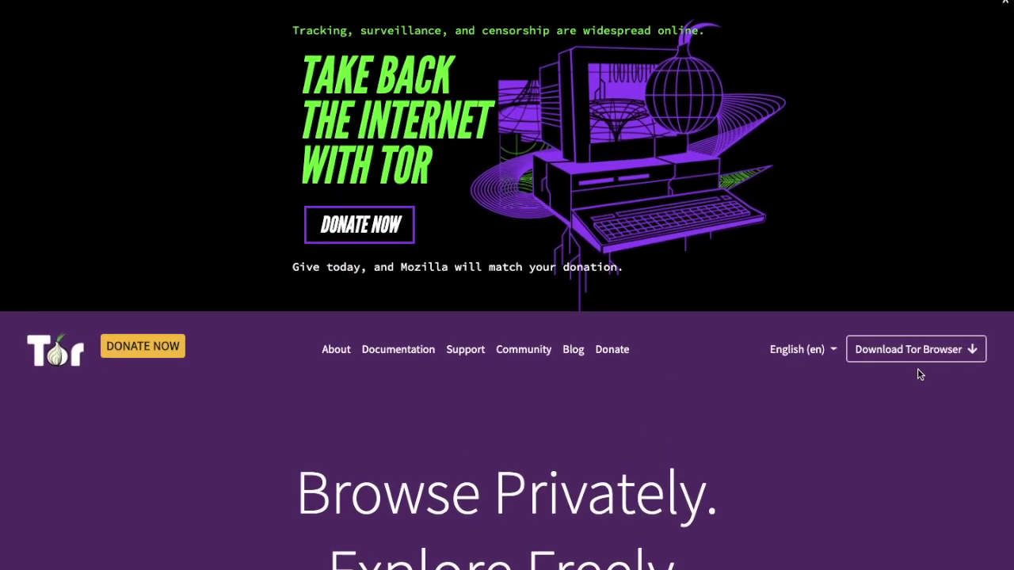
Download the macOS installer TorBrowser-9.0.2-osx64_en-US.dmg from the Tor Project site and open it
{"action": "left_click", "coordinate": [918, 351]}
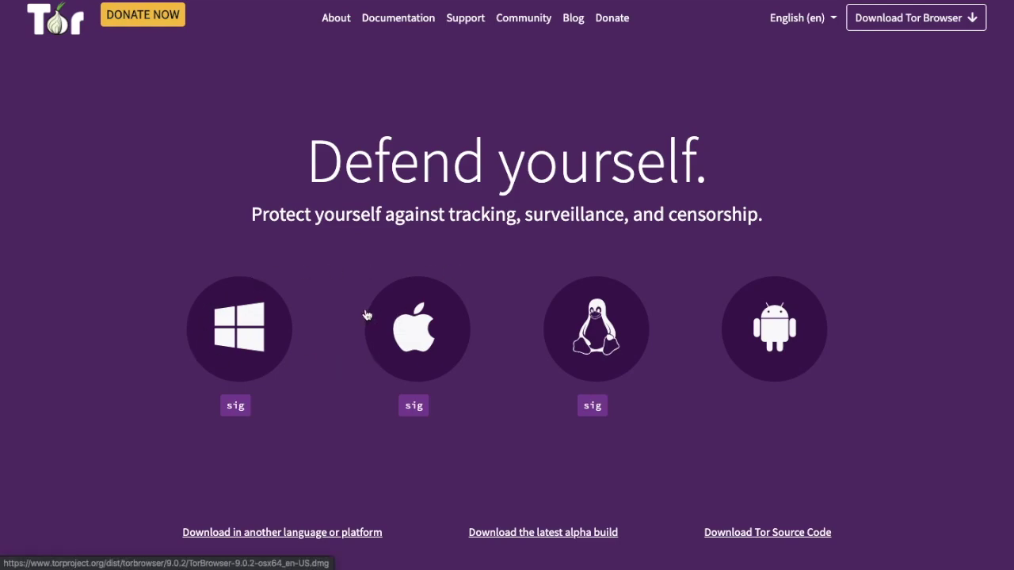
{"action": "left_click", "coordinate": [408, 343]}
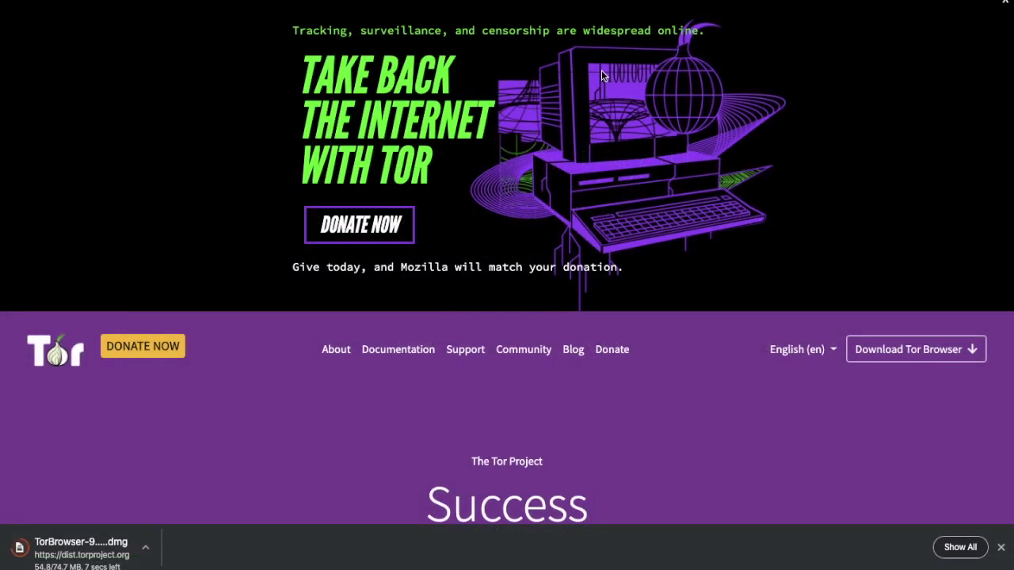
{"action": "left_click", "coordinate": [145, 546]}
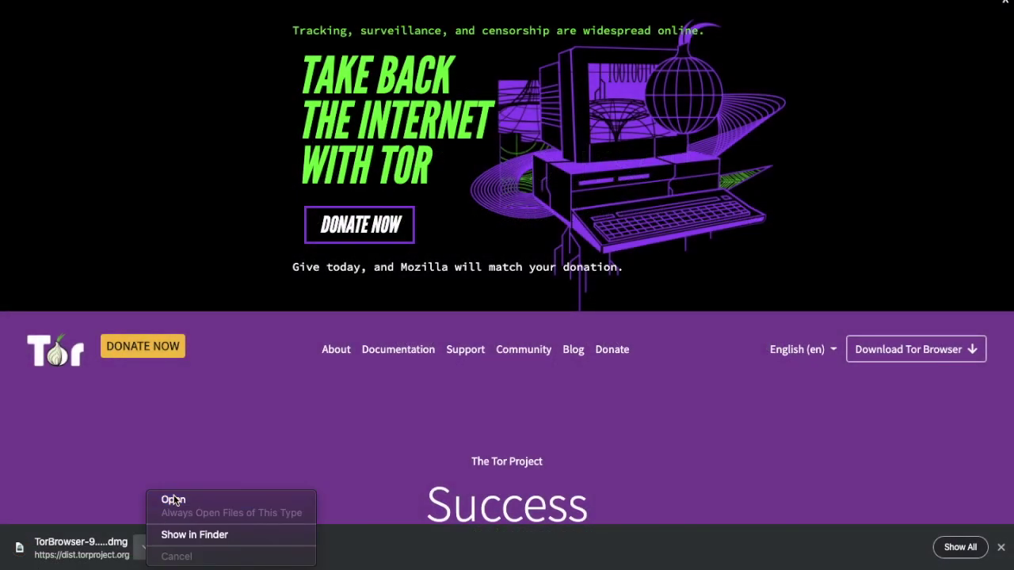
{"action": "left_click", "coordinate": [171, 499]}
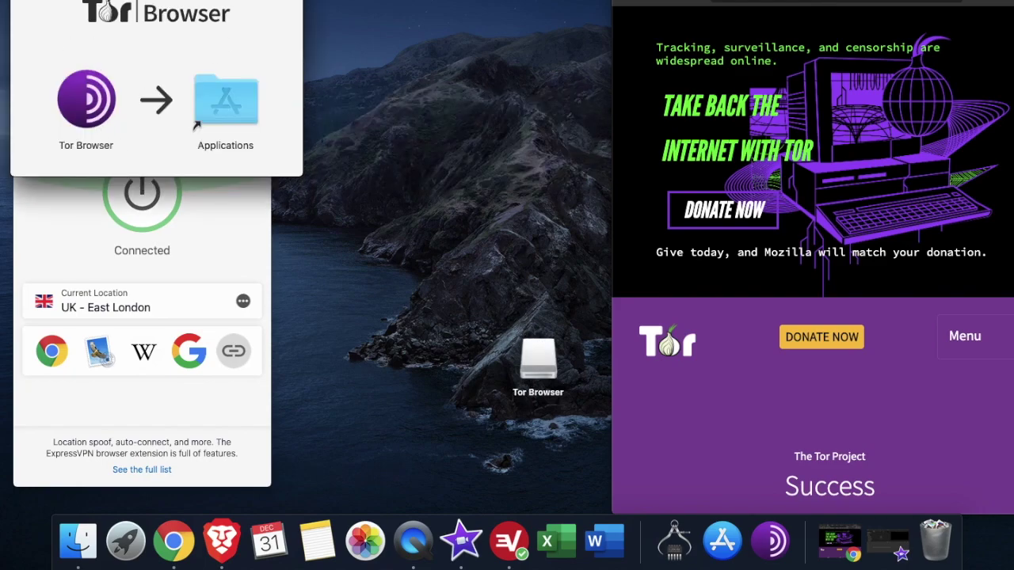
Copy Tor Browser into Applications, launch it, and allow it to open past Gatekeeper
{"action": "left_click_drag", "start_coordinate": [364, 127], "coordinate": [511, 135]}
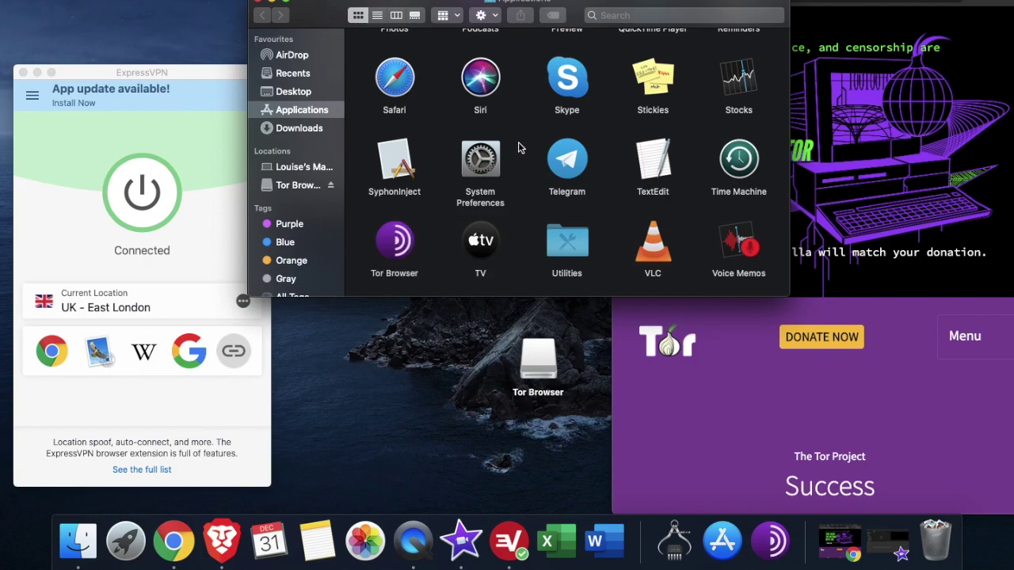
{"action": "double_click", "coordinate": [396, 248]}
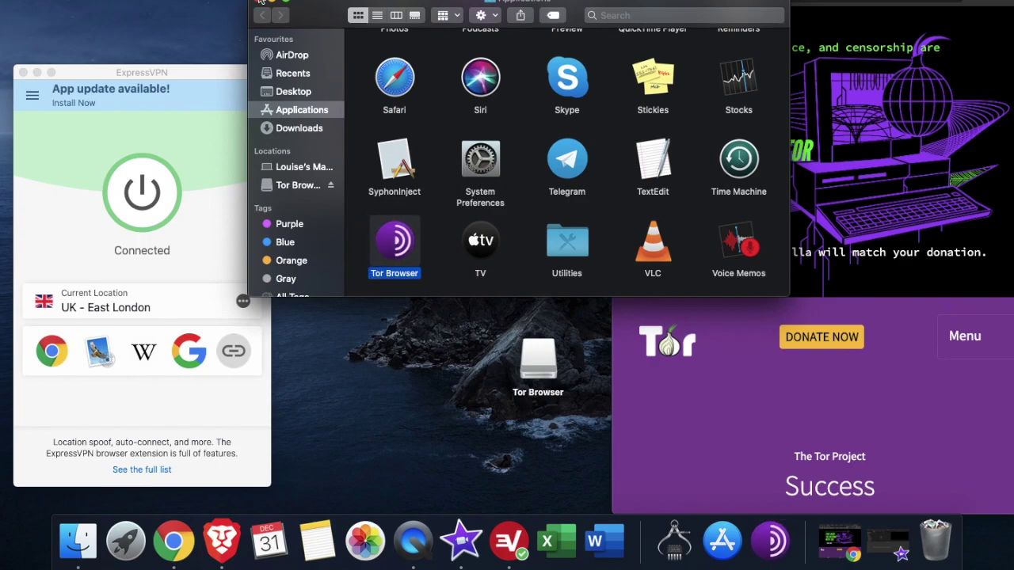
{"action": "left_click", "coordinate": [609, 157]}
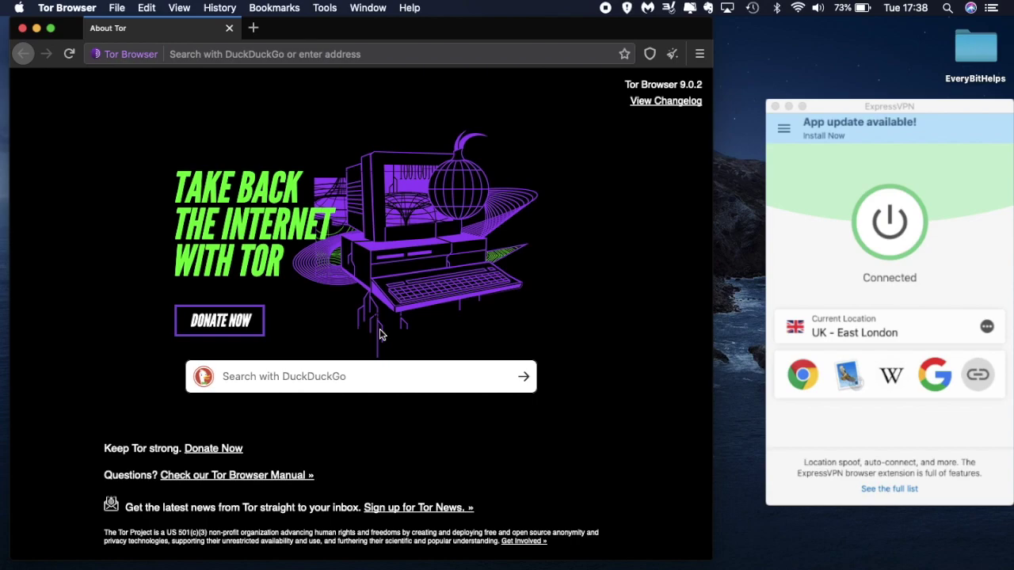
Load check.torproject.org to confirm the browser is using Tor
{"action": "left_click", "coordinate": [330, 53]}
{"action": "type", "text": "check"}
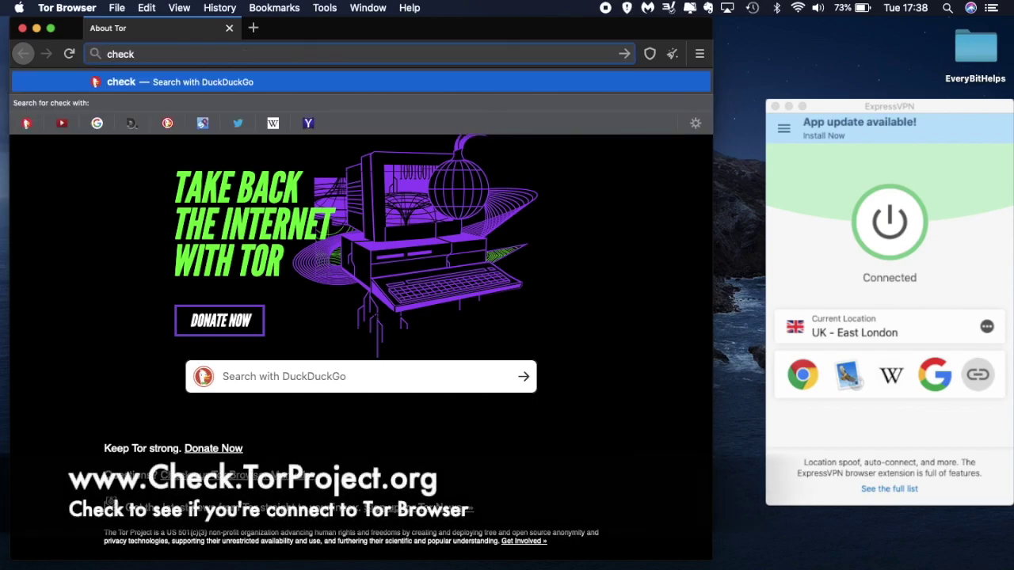
{"action": "type", "text": "torproject.org"}
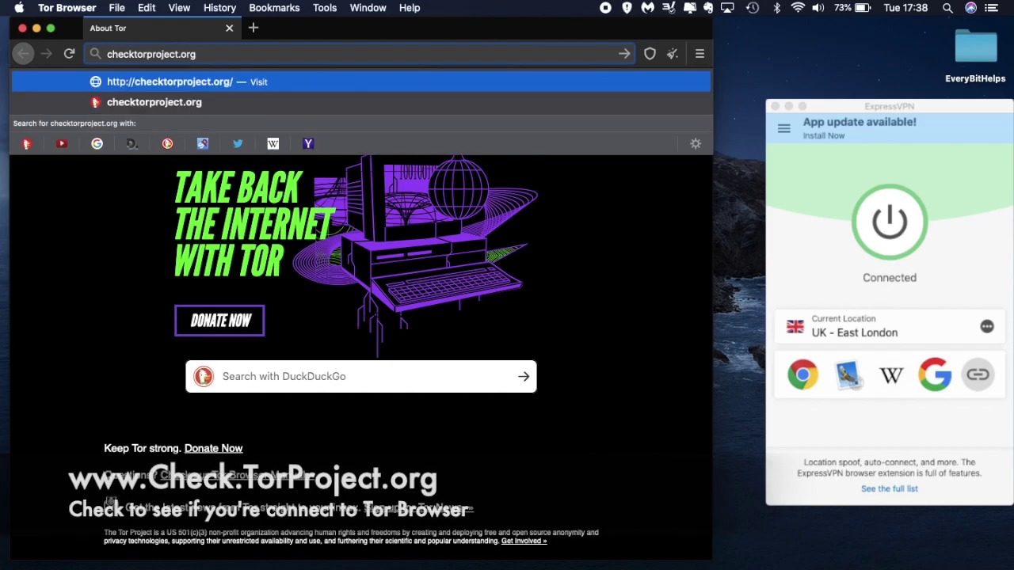
{"action": "key", "text": "Return"}
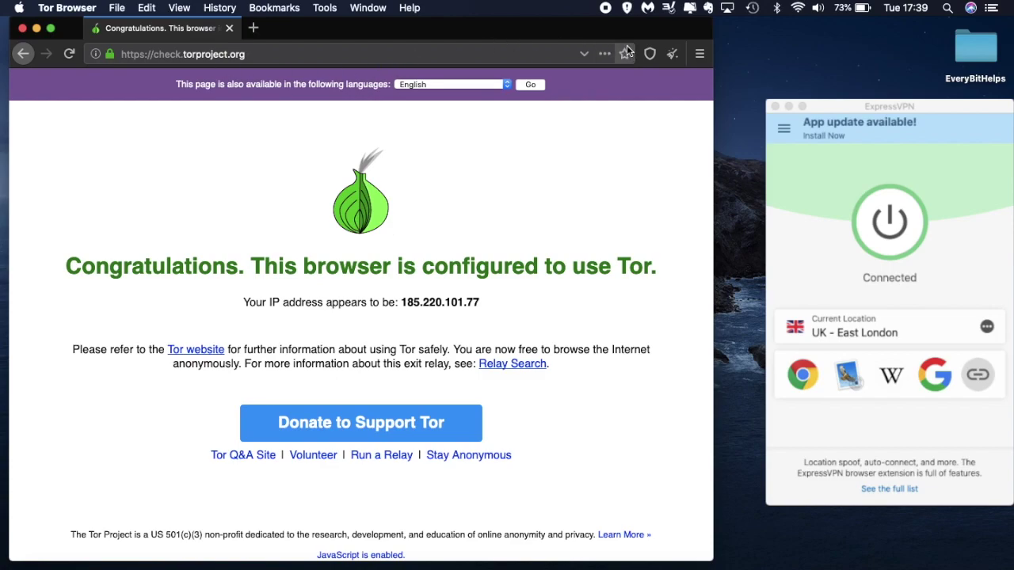
Request a New Identity from the main menu and confirm the browser restart
{"action": "left_click", "coordinate": [698, 54]}
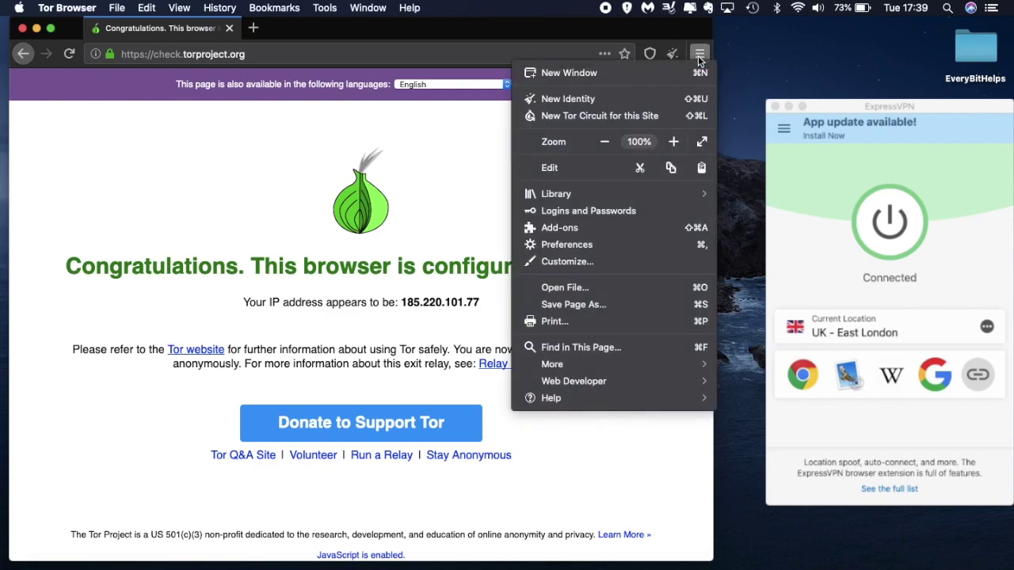
{"action": "left_click", "coordinate": [651, 101]}
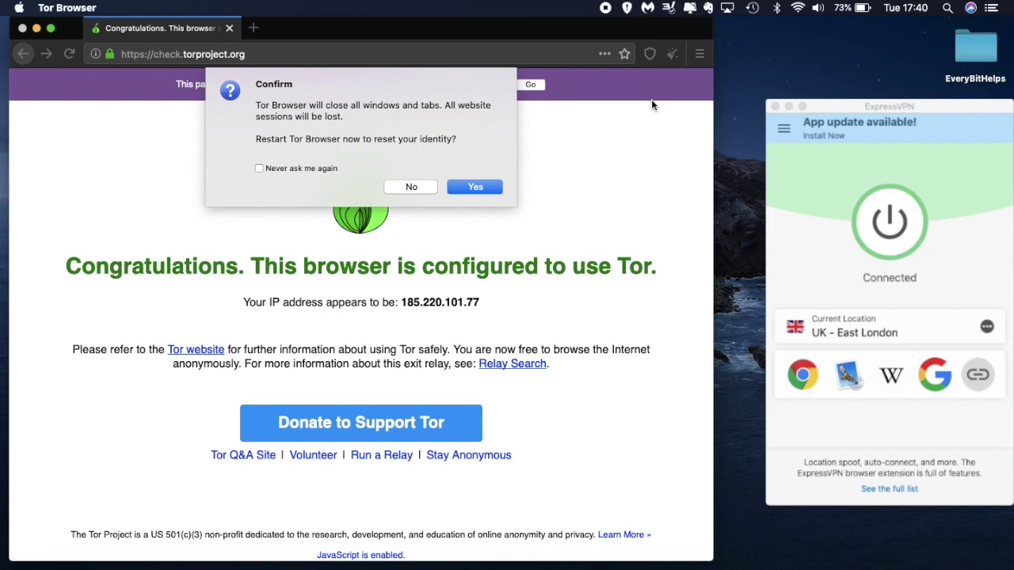
{"action": "left_click", "coordinate": [492, 189]}
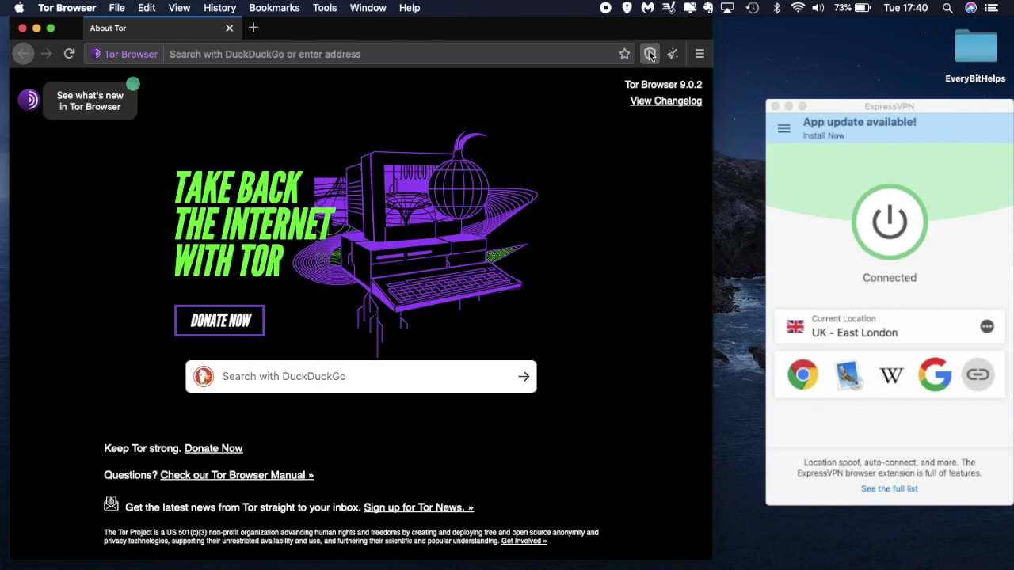
Change the security level from Standard to Safest in Advanced Security Settings
{"action": "left_click", "coordinate": [649, 54]}
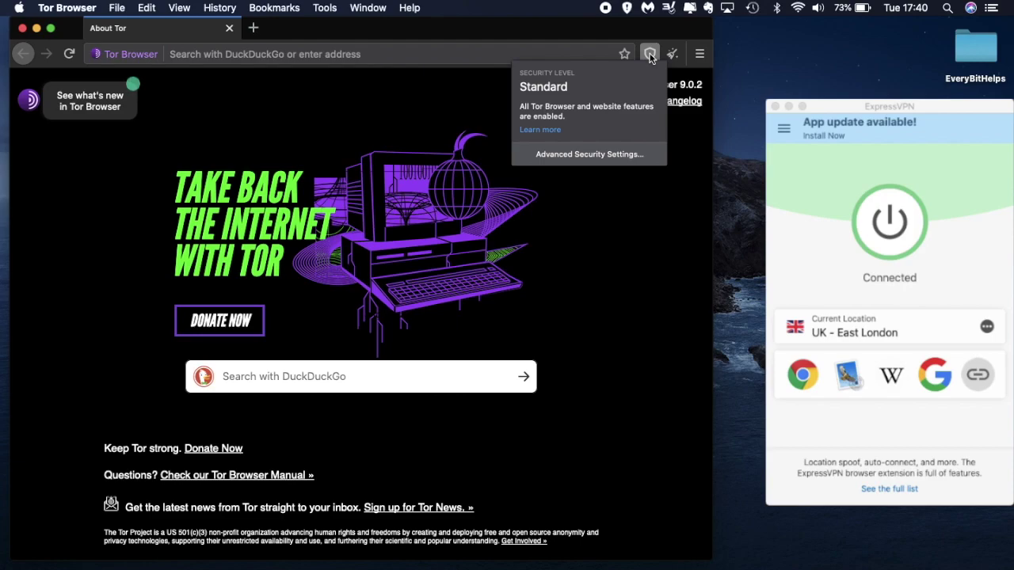
{"action": "left_click", "coordinate": [626, 156]}
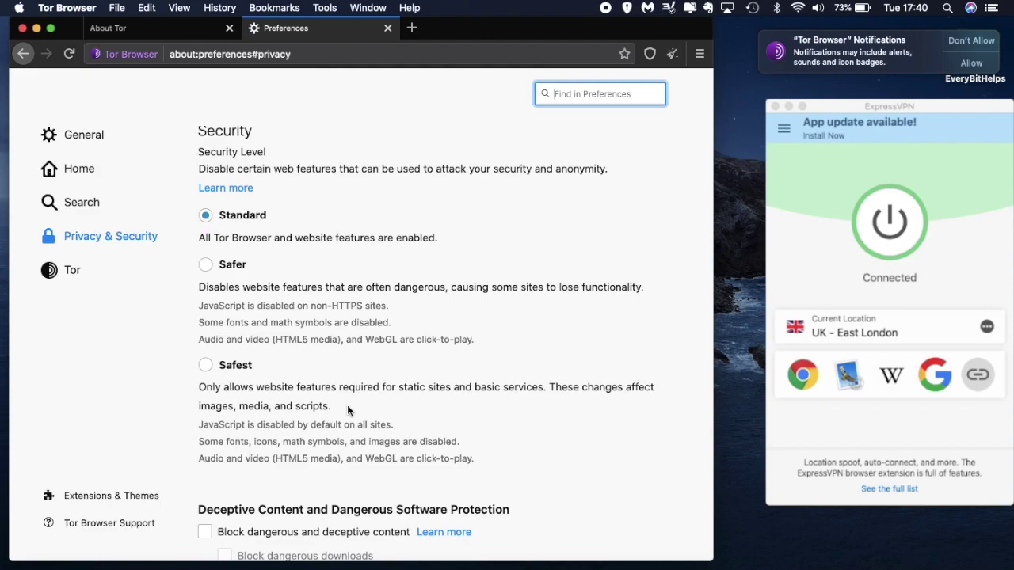
{"action": "left_click", "coordinate": [206, 367]}
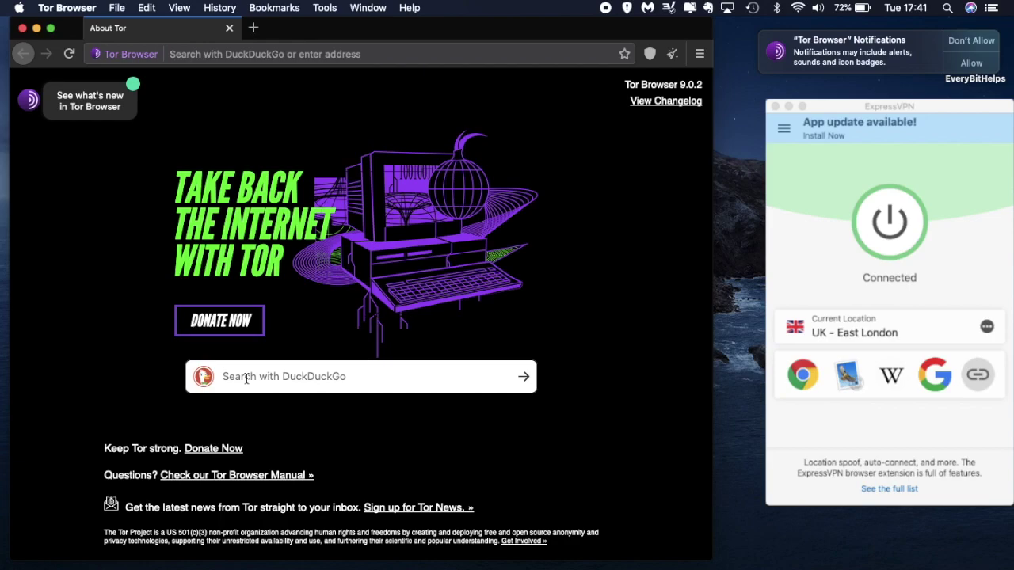
Search DuckDuckGo for 'thehiddenwiki' and open the thehiddenwiki.org .onion urls directory result
{"action": "left_click", "coordinate": [246, 379]}
{"action": "type", "text": "thehiddenwiki"}
{"action": "key", "text": "Return"}
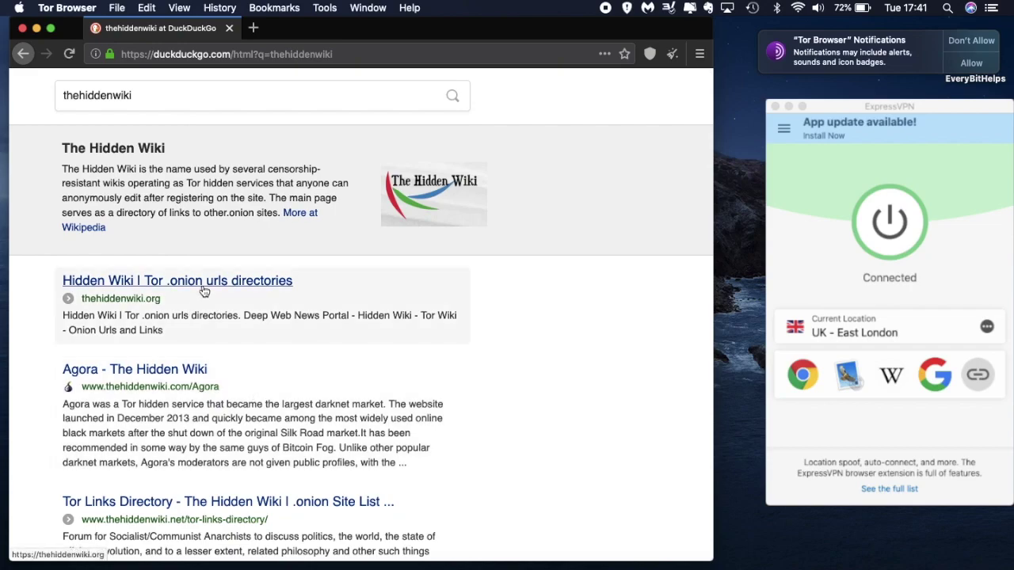
{"action": "left_click", "coordinate": [203, 292]}
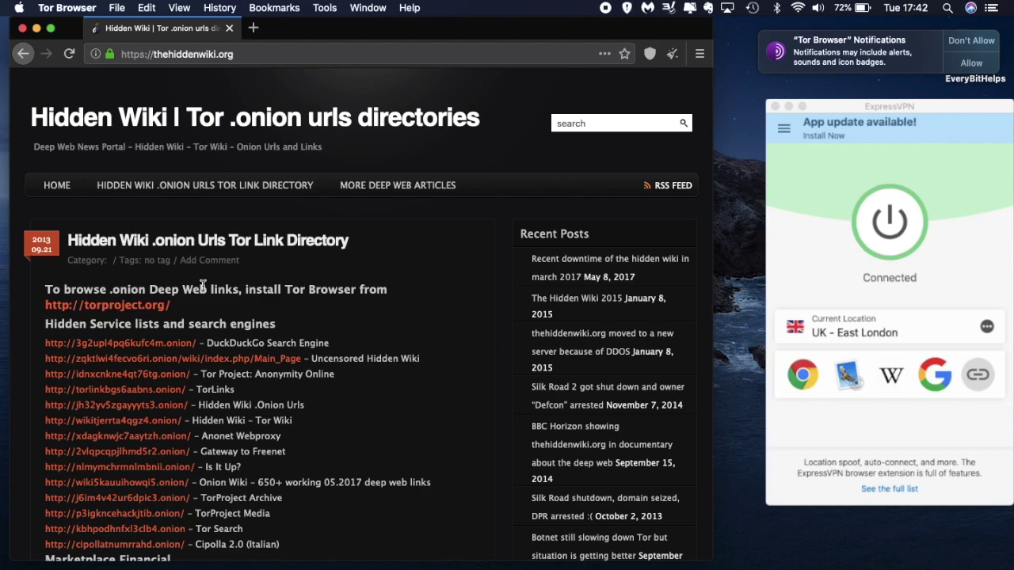
Inspect thehiddenwiki.org's Tor circuit and request a New Circuit for this Site
{"action": "left_click", "coordinate": [93, 55]}
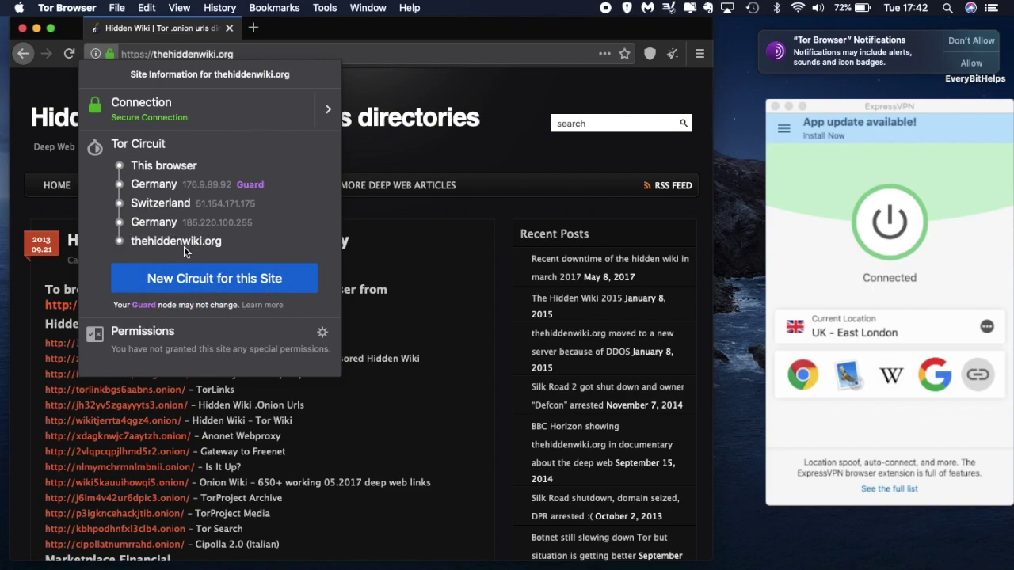
{"action": "left_click", "coordinate": [181, 279]}
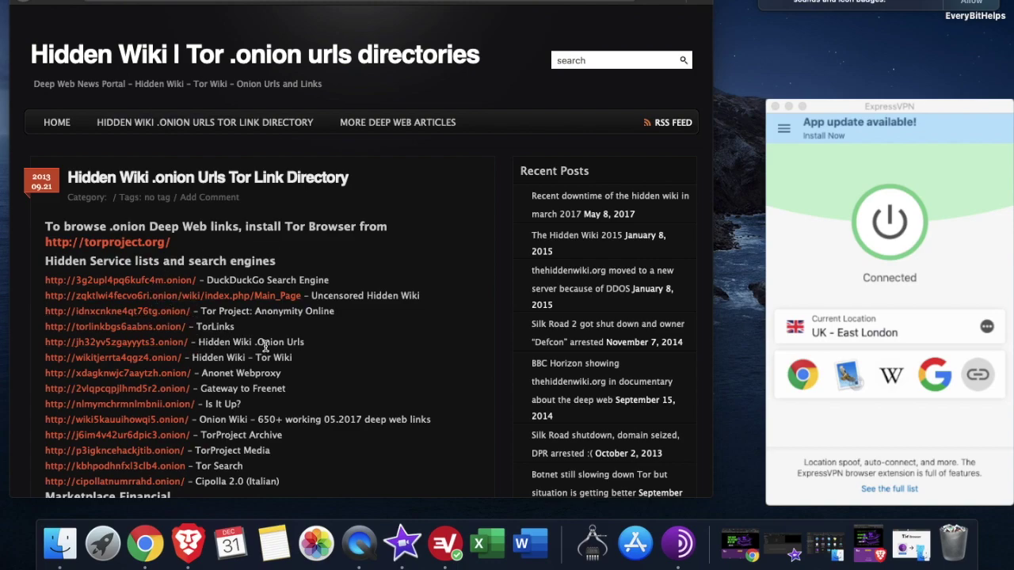
Open the wikitjerrta4qgz4.onion Hidden Wiki in a new tab and scroll through its directory
{"action": "left_click", "coordinate": [124, 357]}
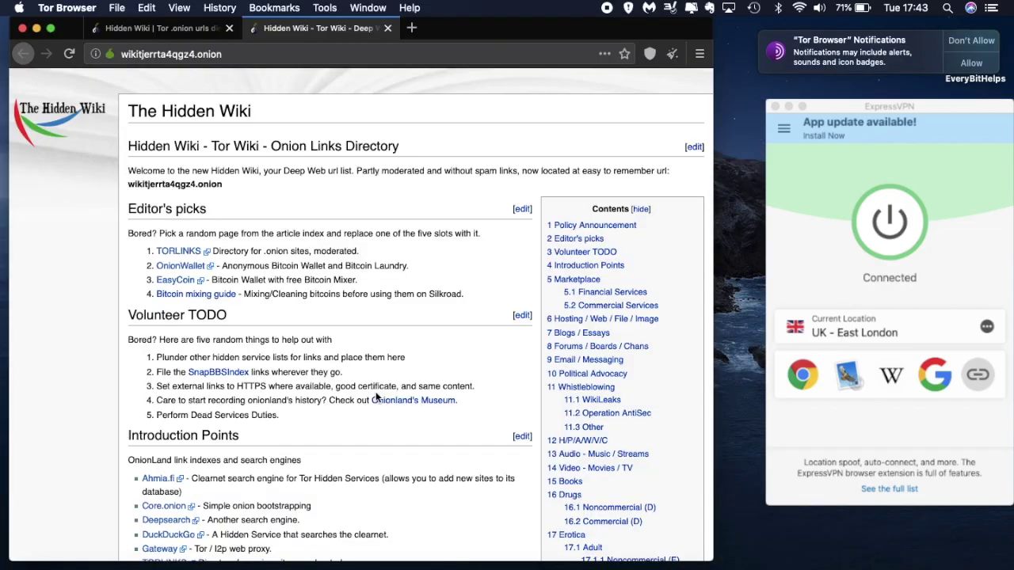
{"action": "scroll", "coordinate": [376, 391], "scroll_direction": "down", "scroll_amount": 7}
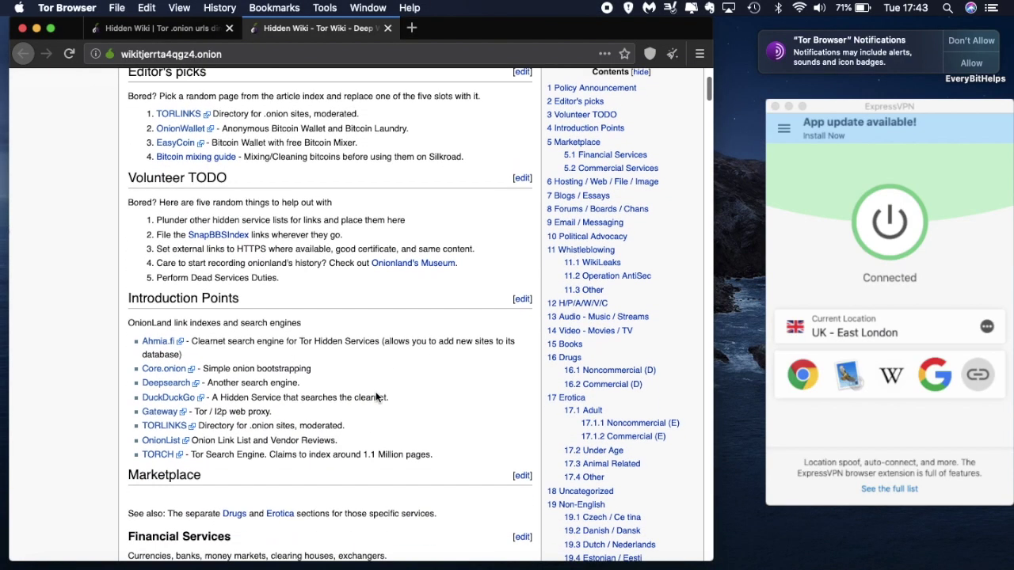
{"action": "scroll", "coordinate": [377, 396], "scroll_direction": "down", "scroll_amount": 9}
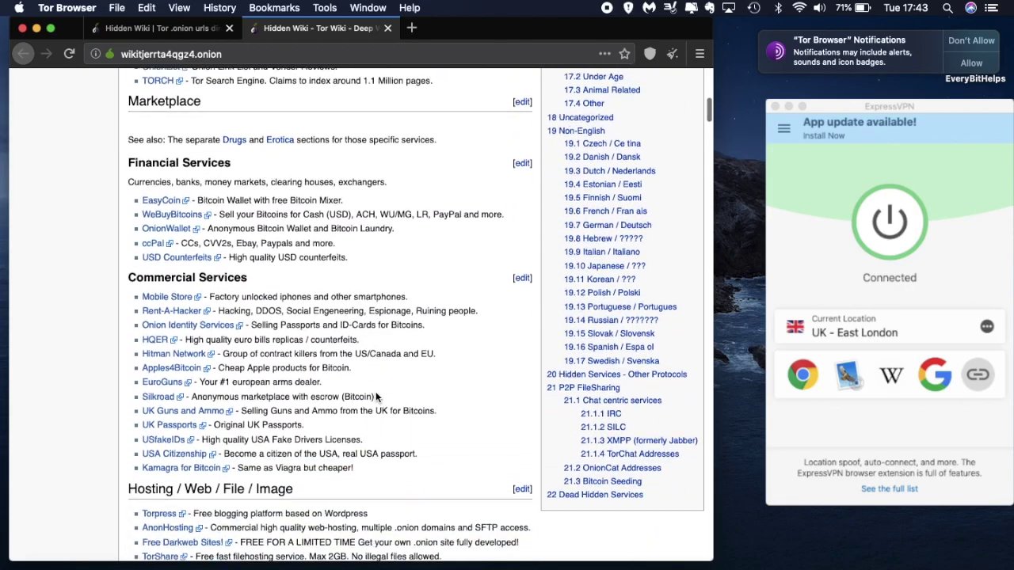
{"action": "scroll", "coordinate": [377, 394], "scroll_direction": "down", "scroll_amount": 4}
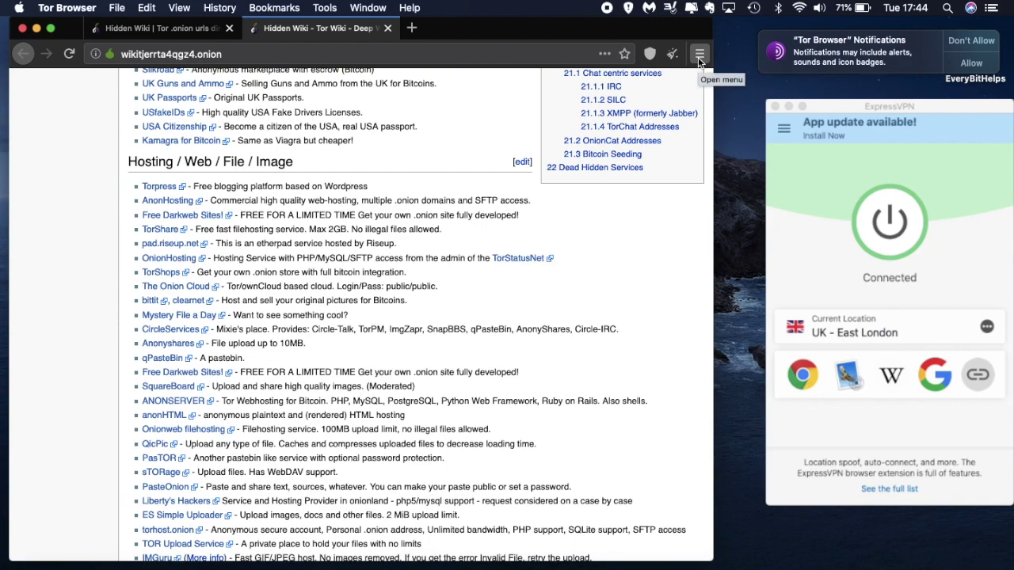
Check for updates under Tor Browser Updates in Preferences, confirming 68.3.0esr is current
{"action": "left_click", "coordinate": [698, 57]}
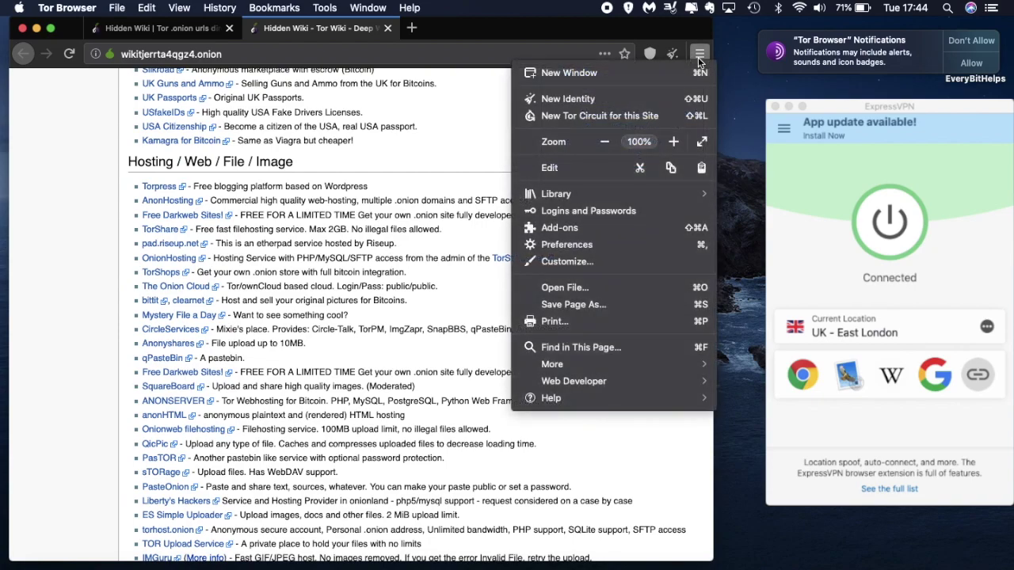
{"action": "left_click", "coordinate": [603, 246]}
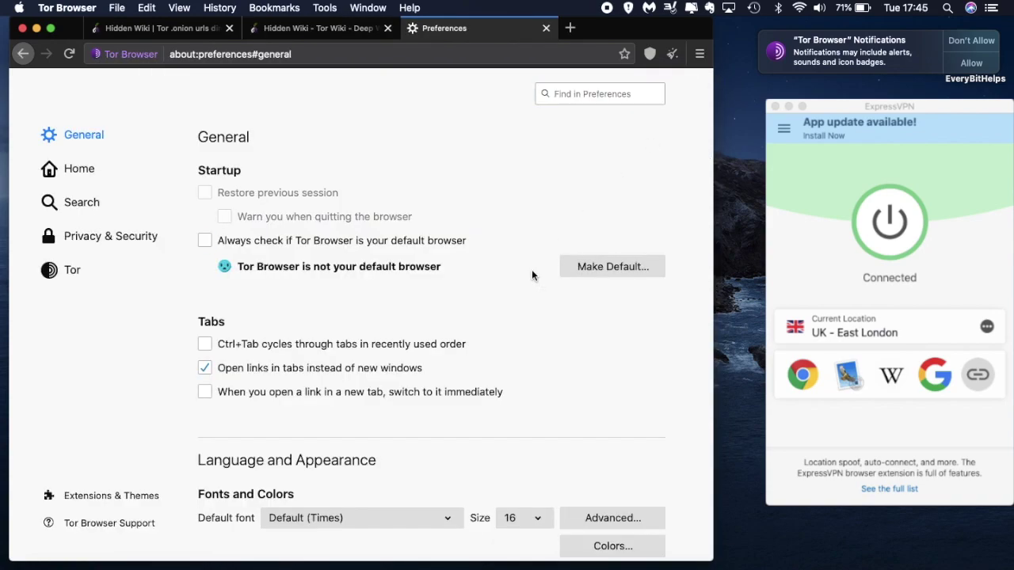
{"action": "scroll", "coordinate": [531, 271], "scroll_direction": "down", "scroll_amount": 5}
{"action": "scroll", "coordinate": [531, 272], "scroll_direction": "down", "scroll_amount": 10}
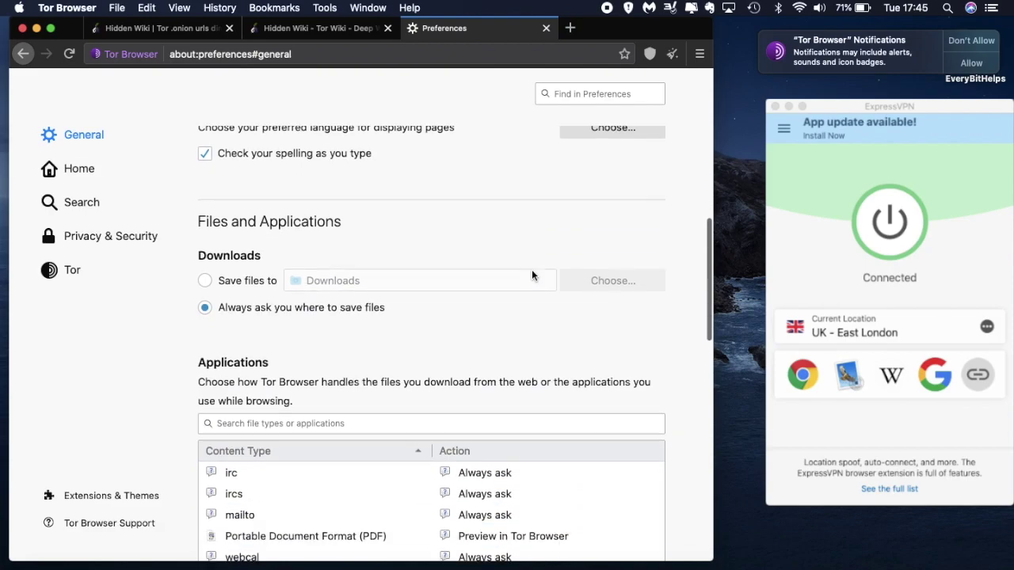
{"action": "scroll", "coordinate": [532, 275], "scroll_direction": "down", "scroll_amount": 4}
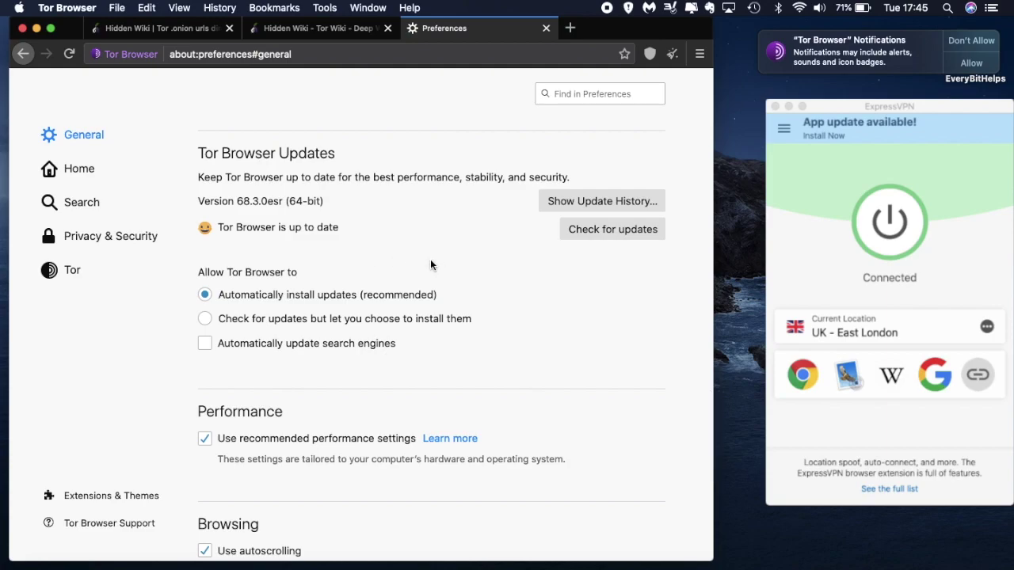
{"action": "left_click", "coordinate": [635, 242]}
{"action": "left_click", "coordinate": [415, 283]}
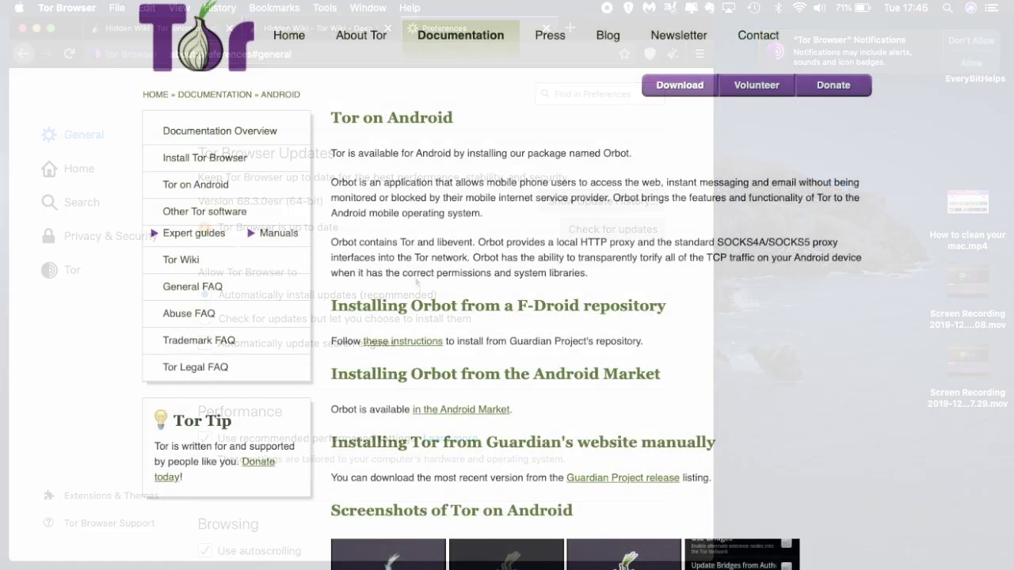